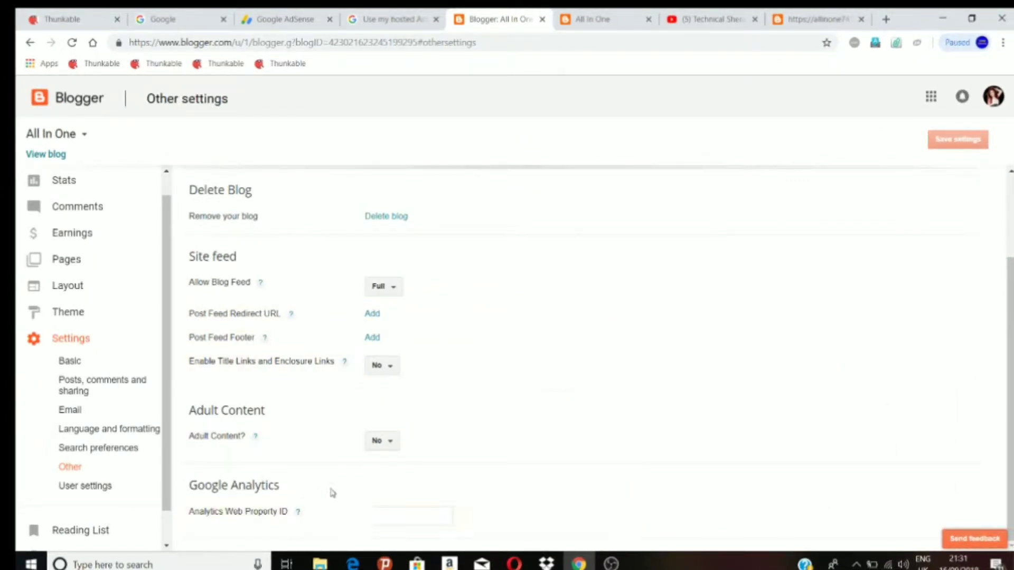
Dismiss the logged-out notice on the blog's Other settings page and locate the Analytics Web Property ID setting
{"action": "left_click", "coordinate": [393, 513]}
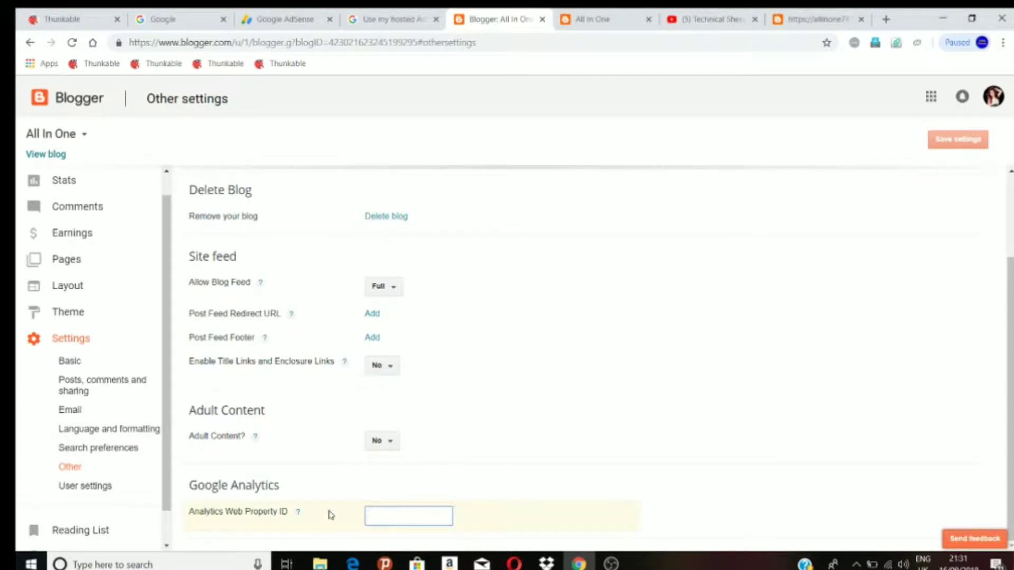
{"action": "left_click", "coordinate": [729, 25]}
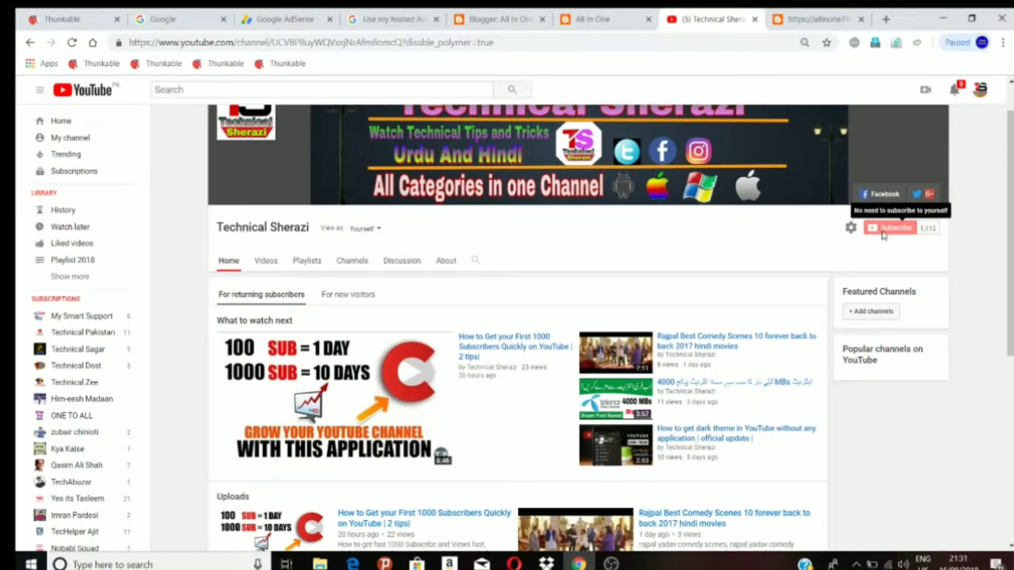
{"action": "left_click", "coordinate": [506, 21]}
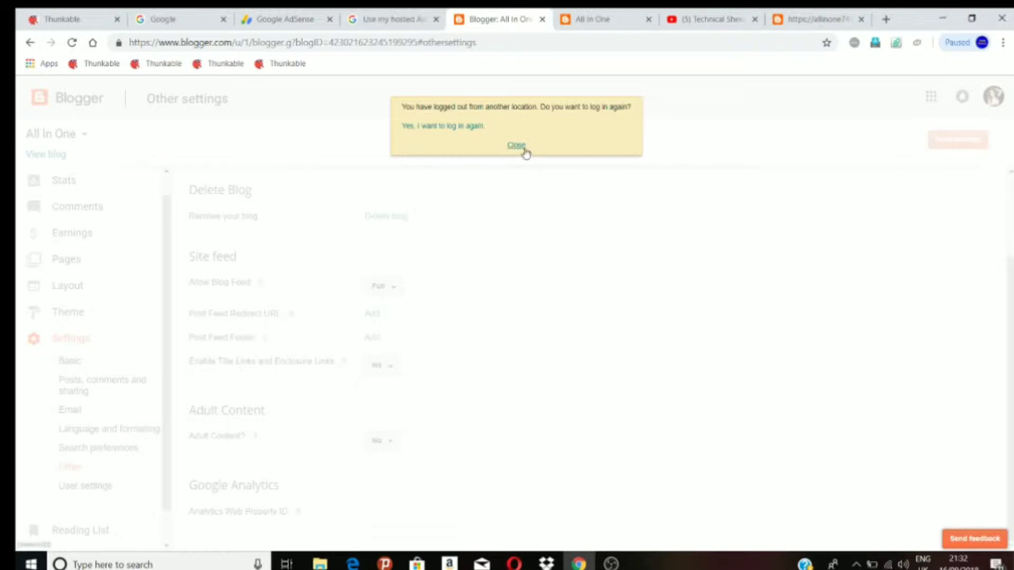
{"action": "left_click", "coordinate": [516, 145]}
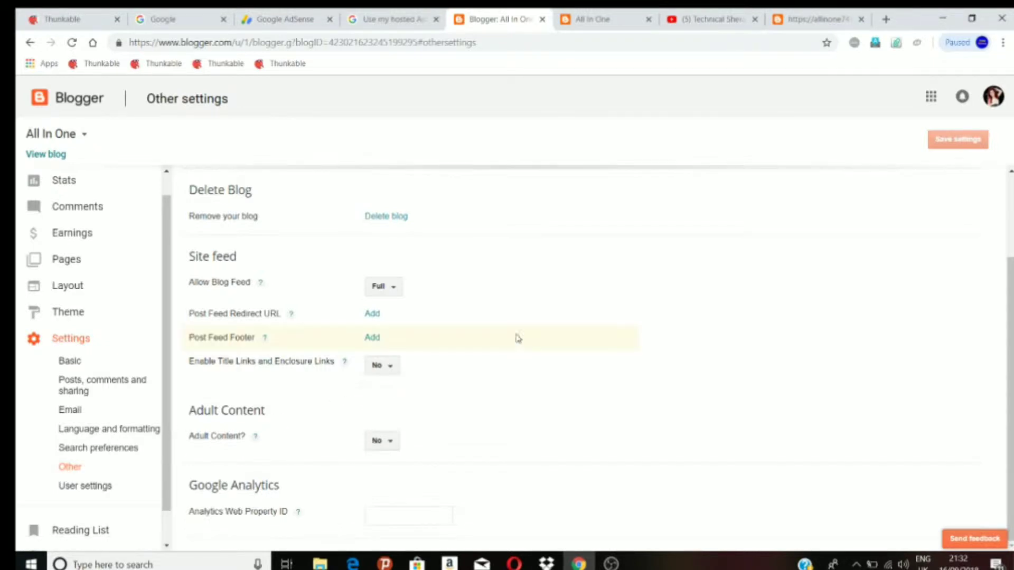
{"action": "scroll", "coordinate": [447, 333], "scroll_direction": "up", "scroll_amount": 2}
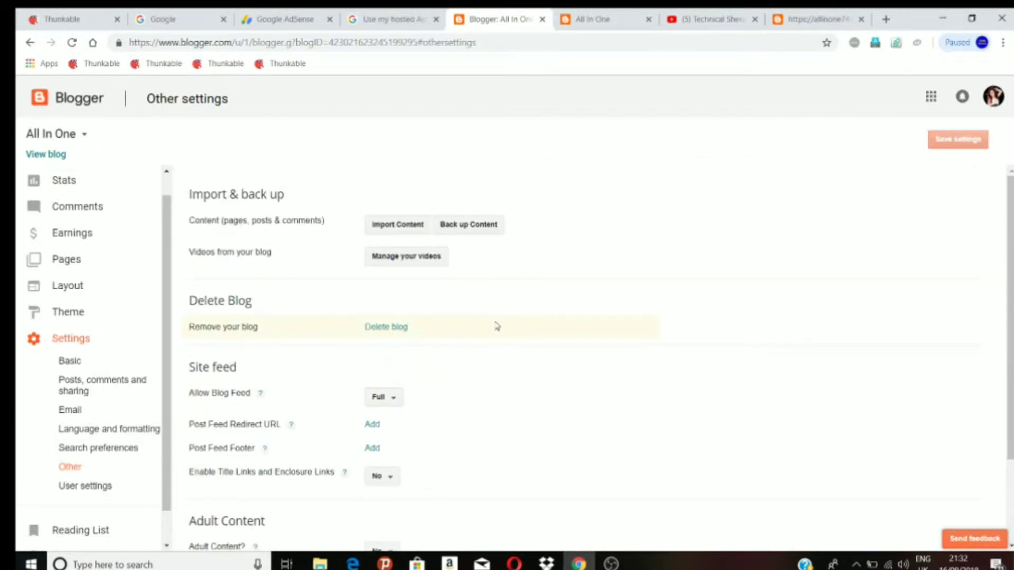
{"action": "scroll", "coordinate": [497, 326], "scroll_direction": "down", "scroll_amount": 2}
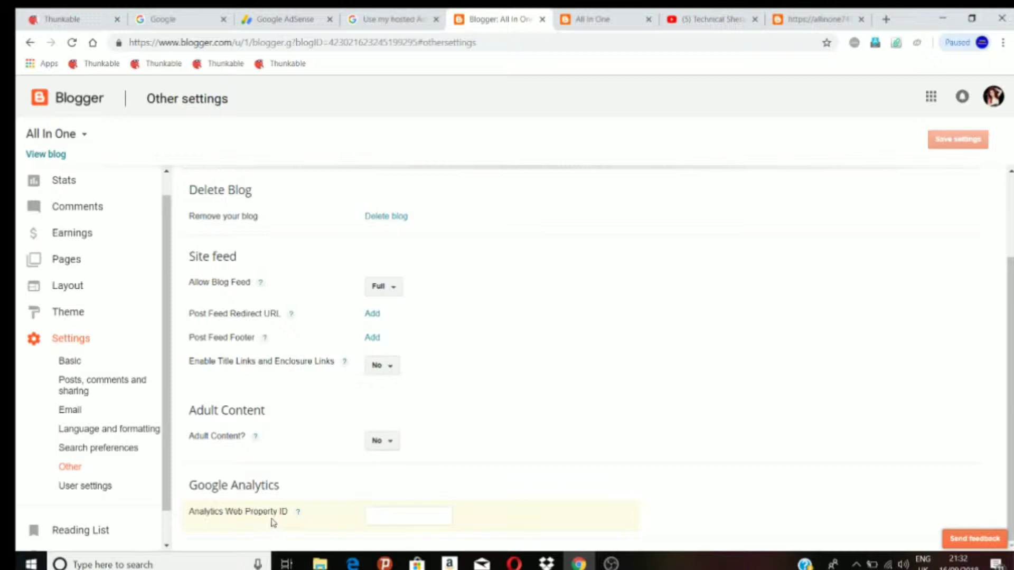
{"action": "left_click", "coordinate": [379, 514]}
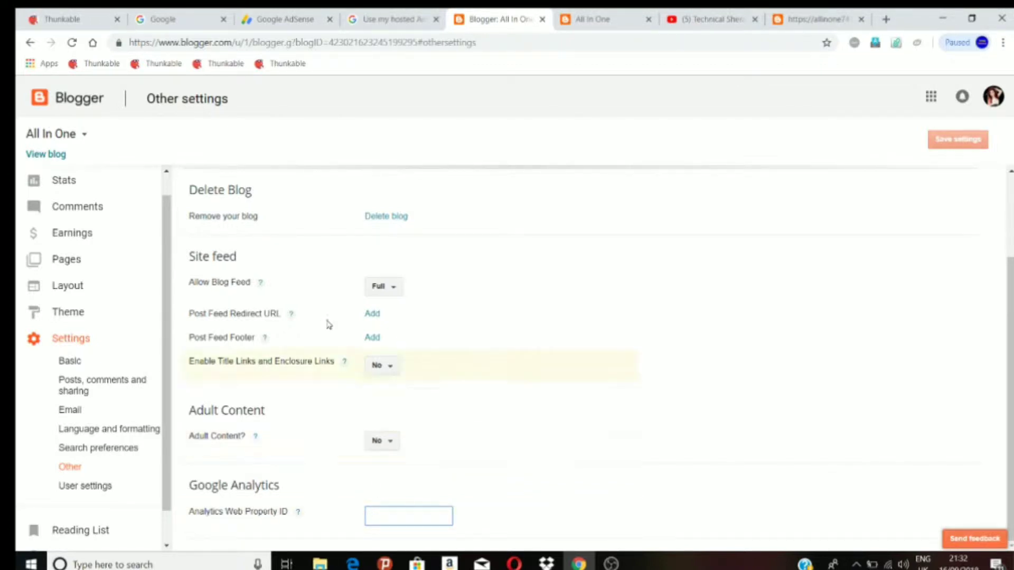
{"action": "left_click", "coordinate": [586, 17]}
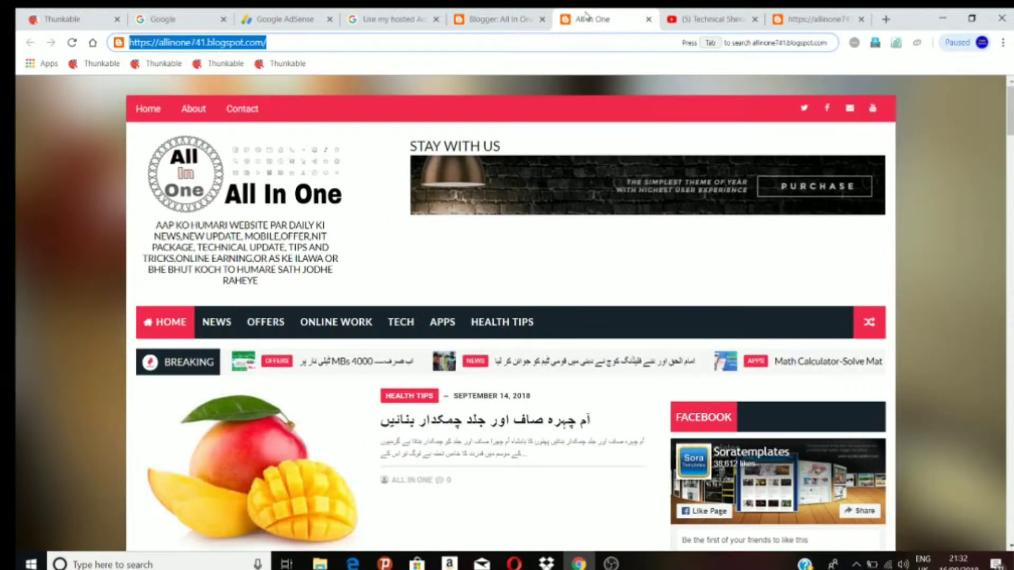
{"action": "right_click", "coordinate": [150, 44]}
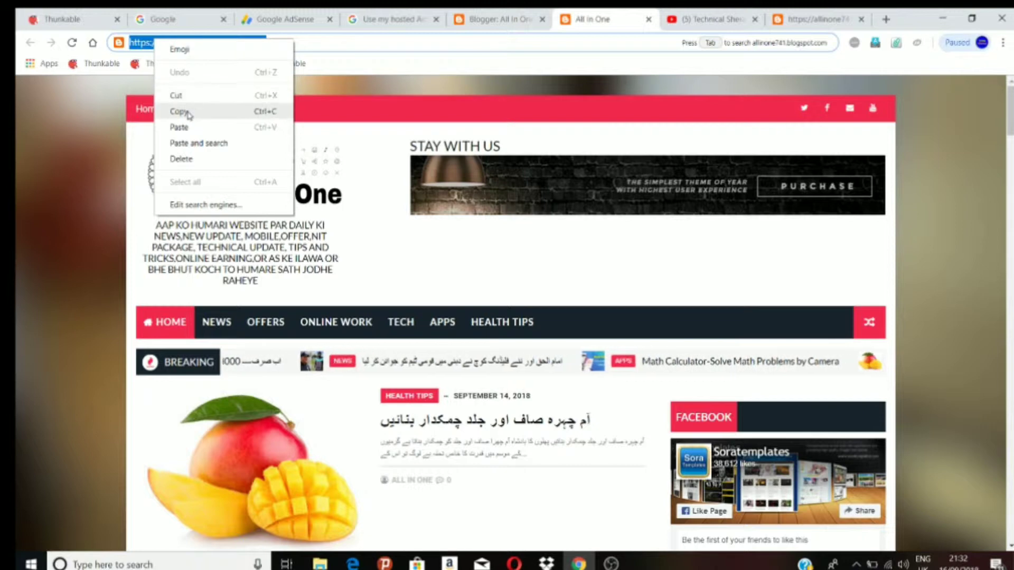
{"action": "left_click", "coordinate": [180, 112]}
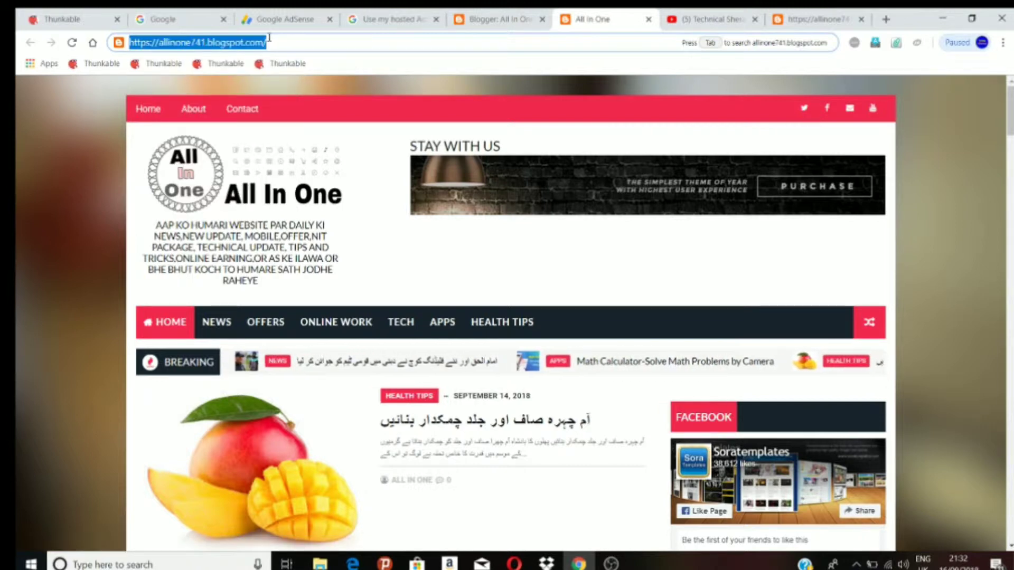
Search Google for "google analytics"
{"action": "left_click", "coordinate": [177, 19]}
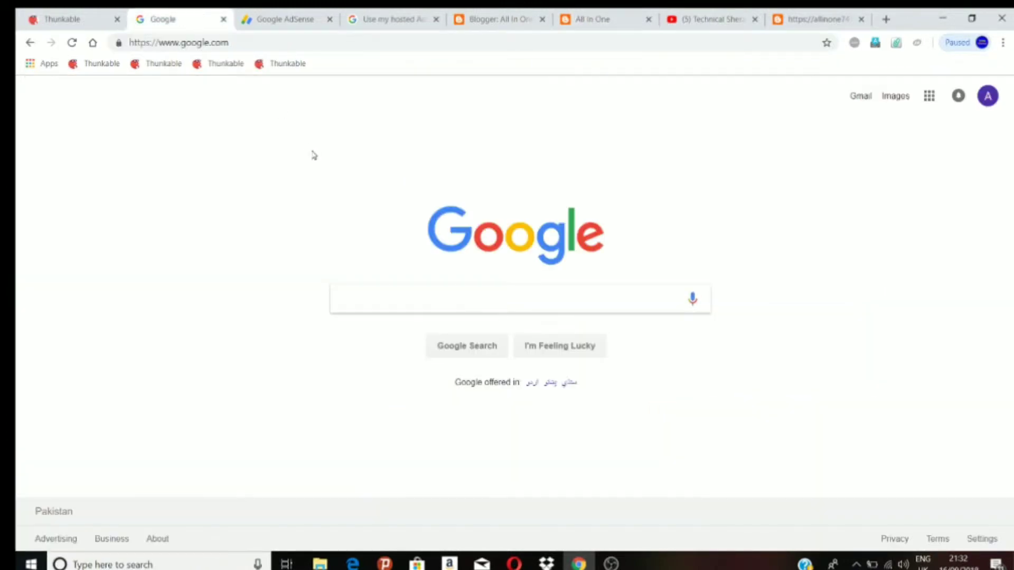
{"action": "left_click", "coordinate": [355, 297]}
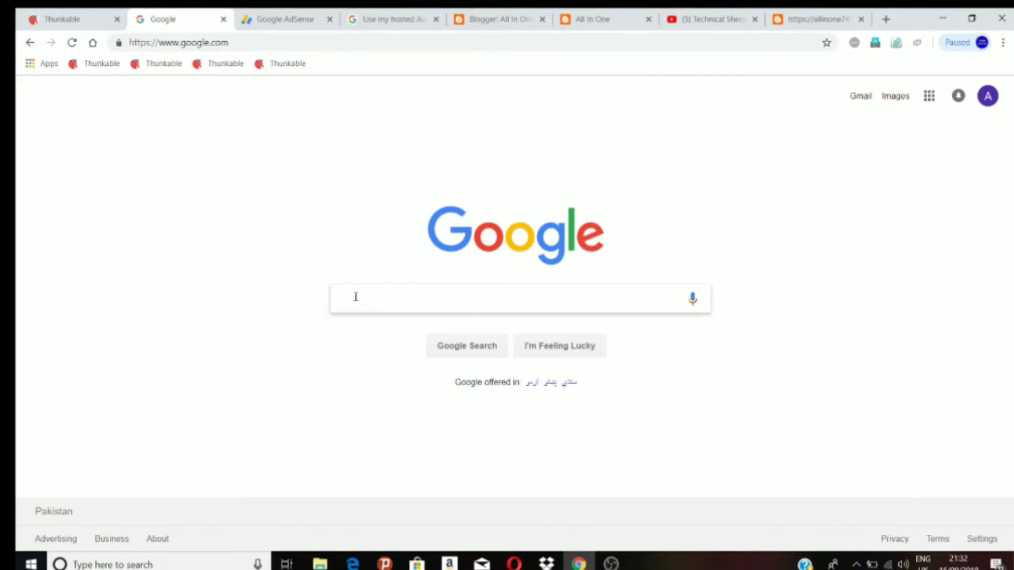
{"action": "type", "text": "googl"}
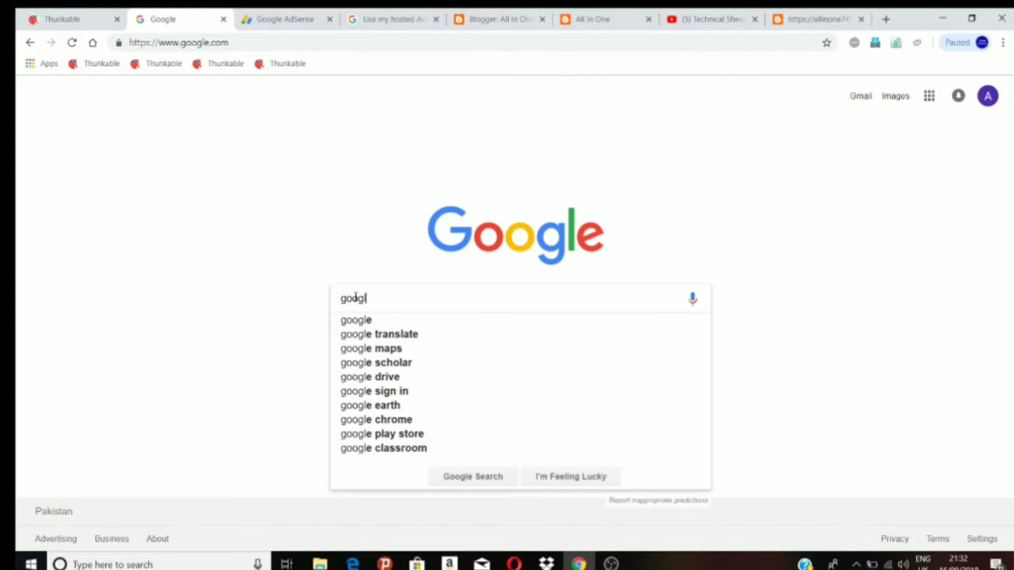
{"action": "type", "text": "e"}
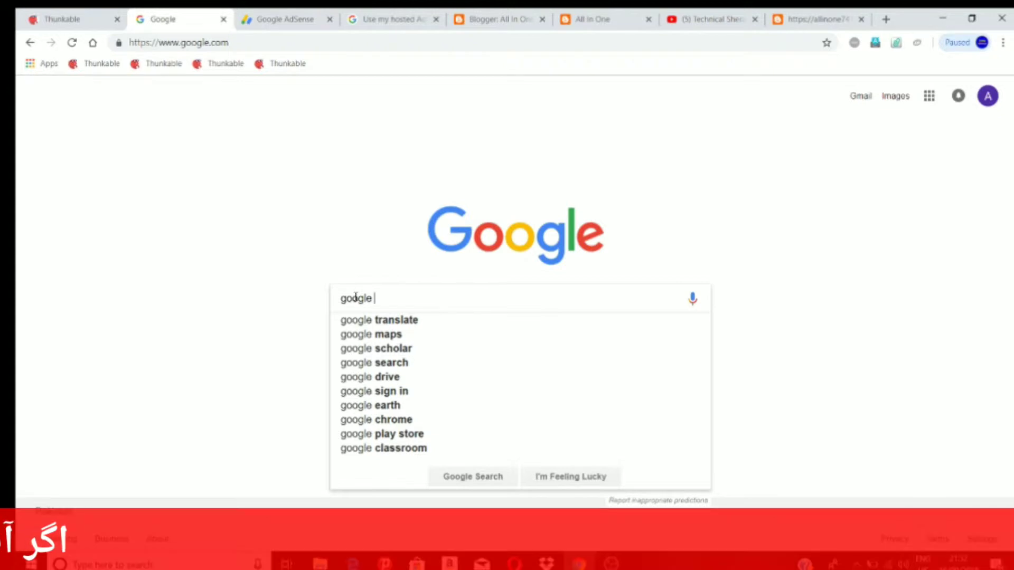
{"action": "type", "text": " an"}
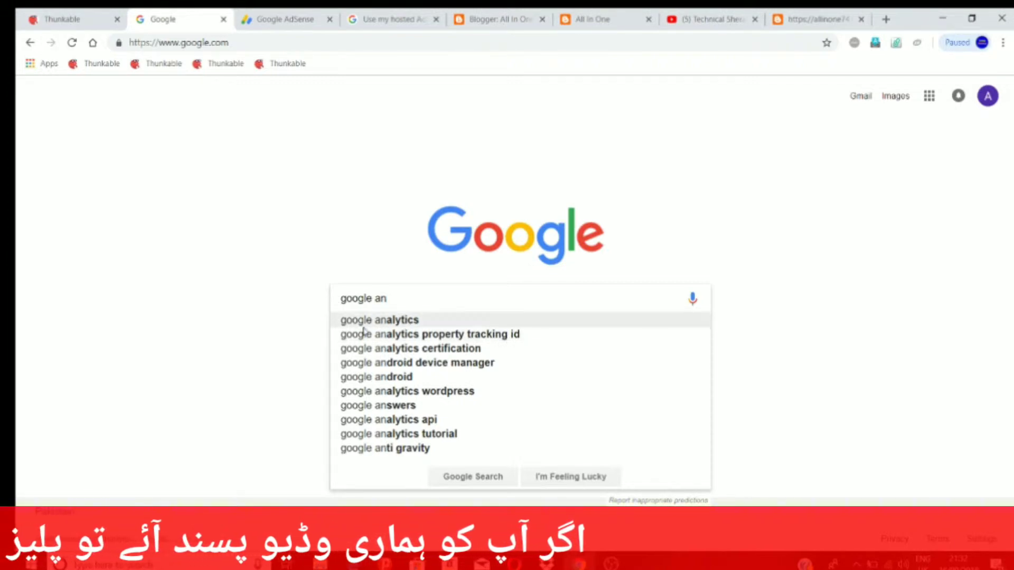
{"action": "left_click", "coordinate": [411, 320]}
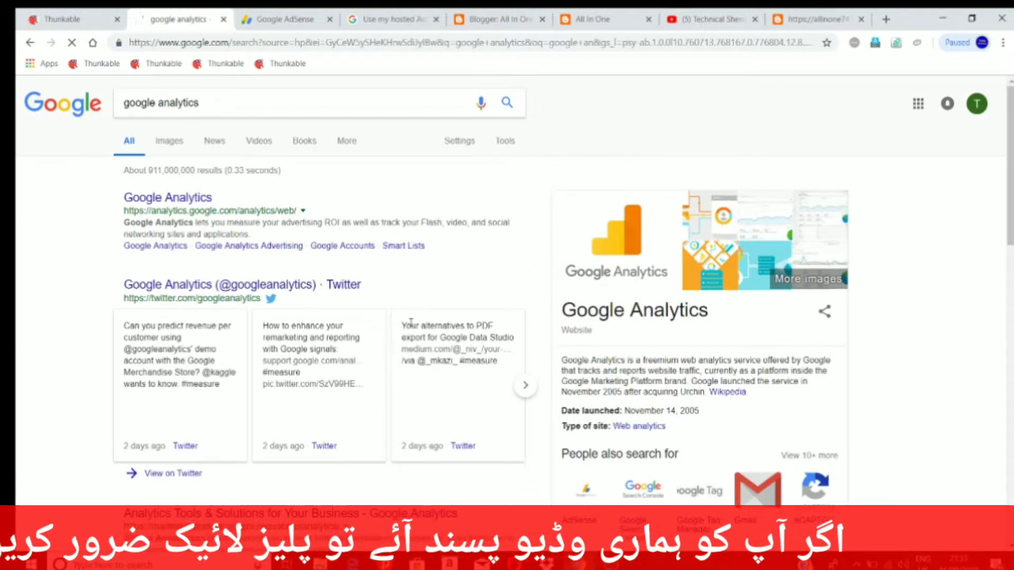
Open the official Google Analytics site from the results, start the sign-up, and check which account is signed in
{"action": "scroll", "coordinate": [369, 307], "scroll_direction": "down", "scroll_amount": 10}
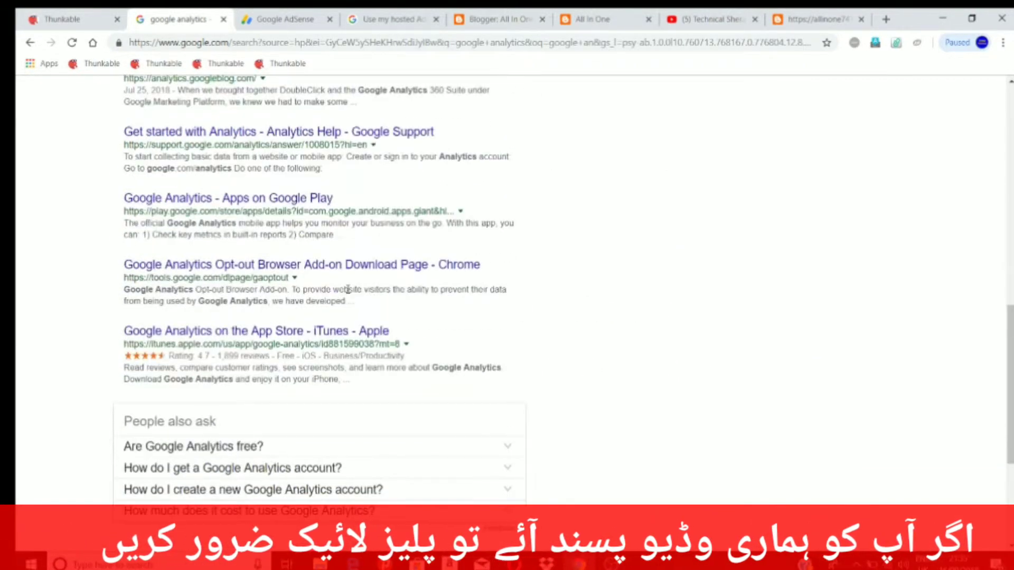
{"action": "scroll", "coordinate": [348, 289], "scroll_direction": "up", "scroll_amount": 10}
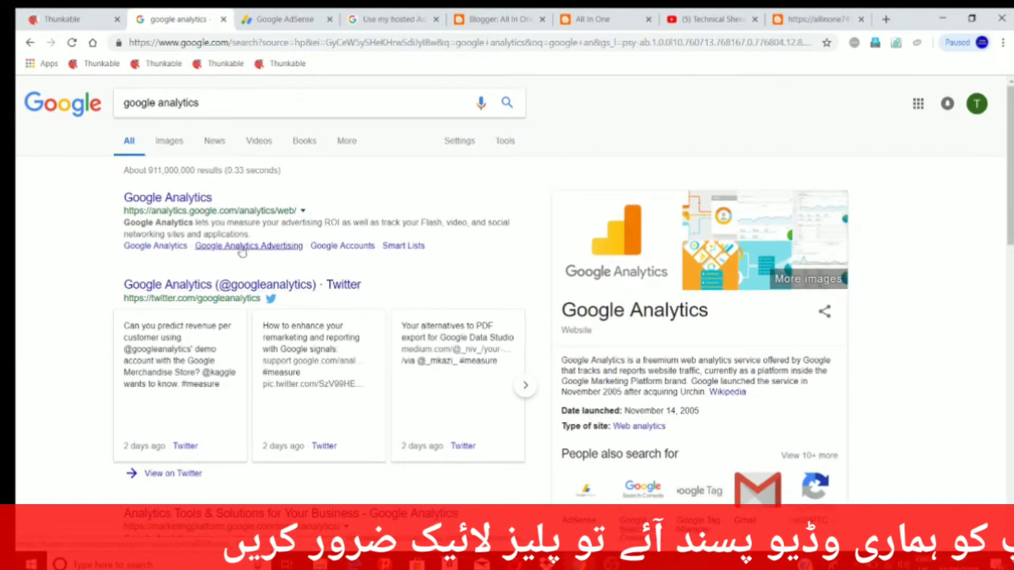
{"action": "left_click", "coordinate": [168, 203]}
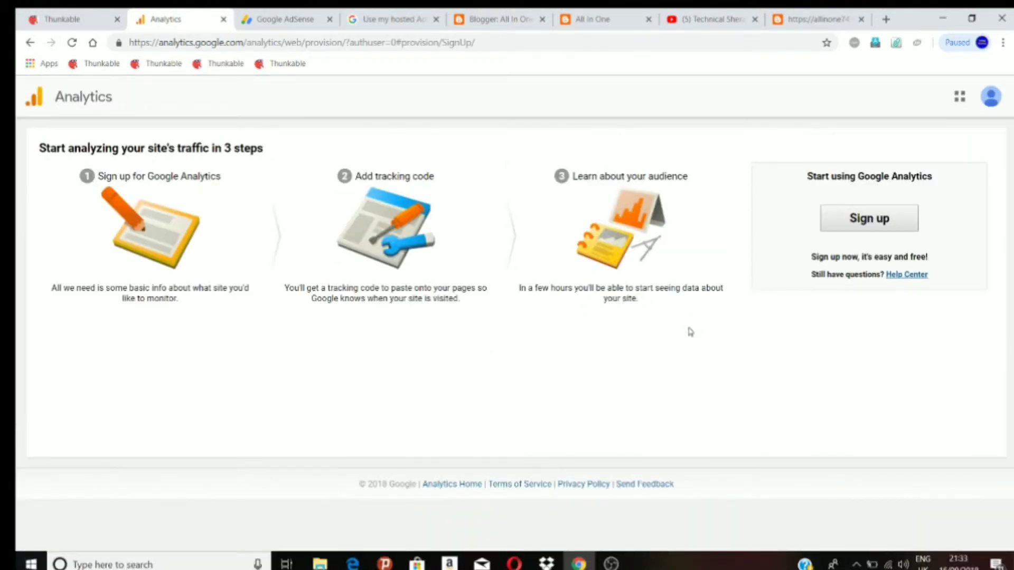
{"action": "left_click", "coordinate": [881, 226]}
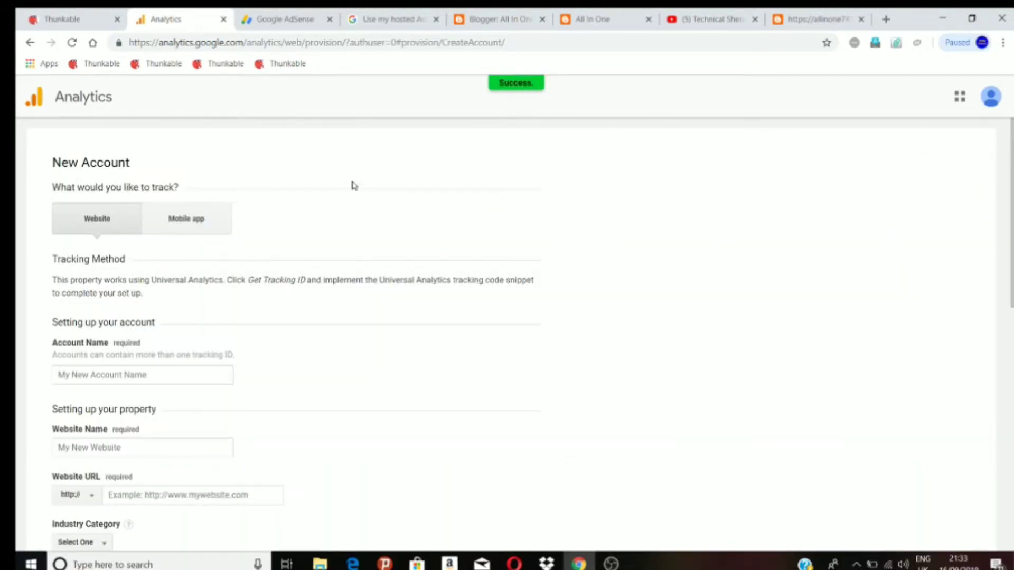
{"action": "left_click", "coordinate": [990, 103]}
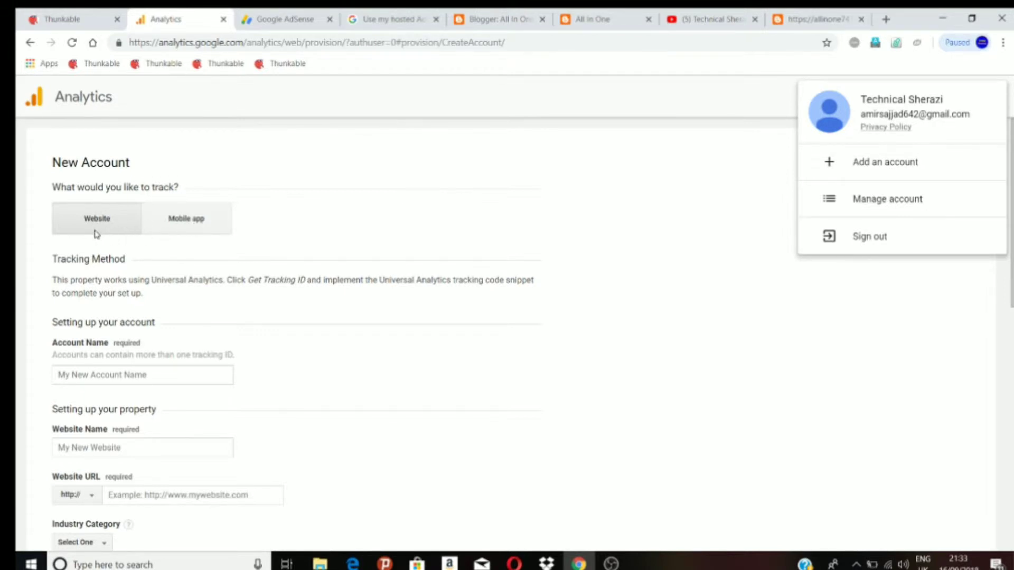
{"action": "left_click", "coordinate": [613, 237]}
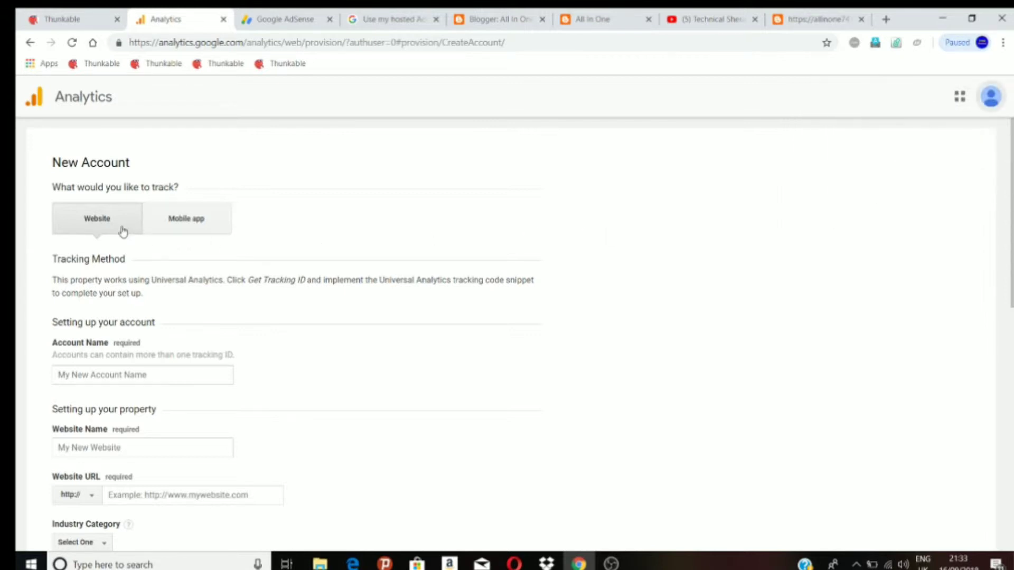
Enter "All in One" as both the account name and the website name for the new Analytics account
{"action": "scroll", "coordinate": [149, 286], "scroll_direction": "down", "scroll_amount": 1}
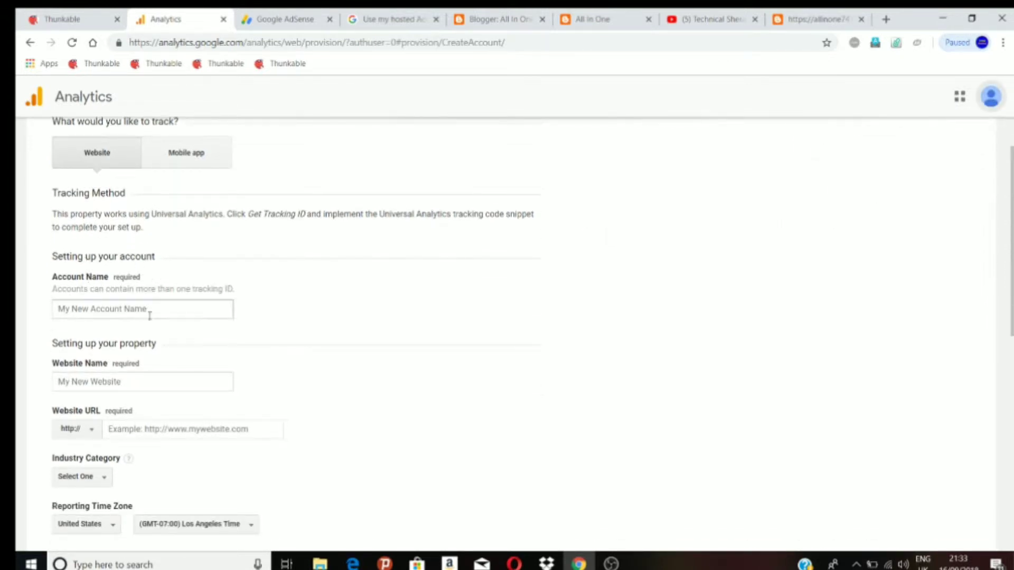
{"action": "left_click", "coordinate": [149, 310]}
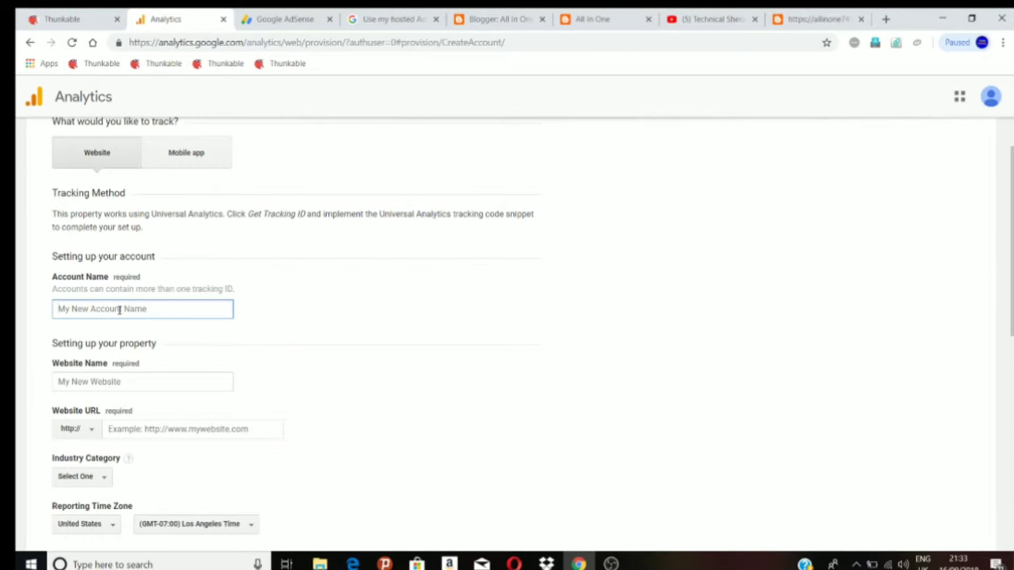
{"action": "type", "text": "All in One"}
{"action": "left_click", "coordinate": [102, 384]}
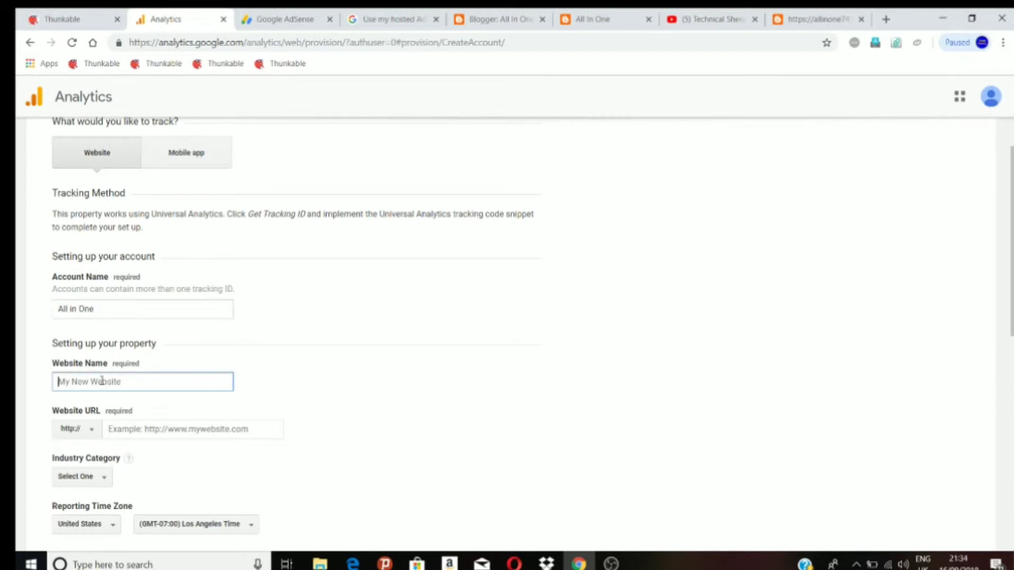
{"action": "type", "text": "All in One"}
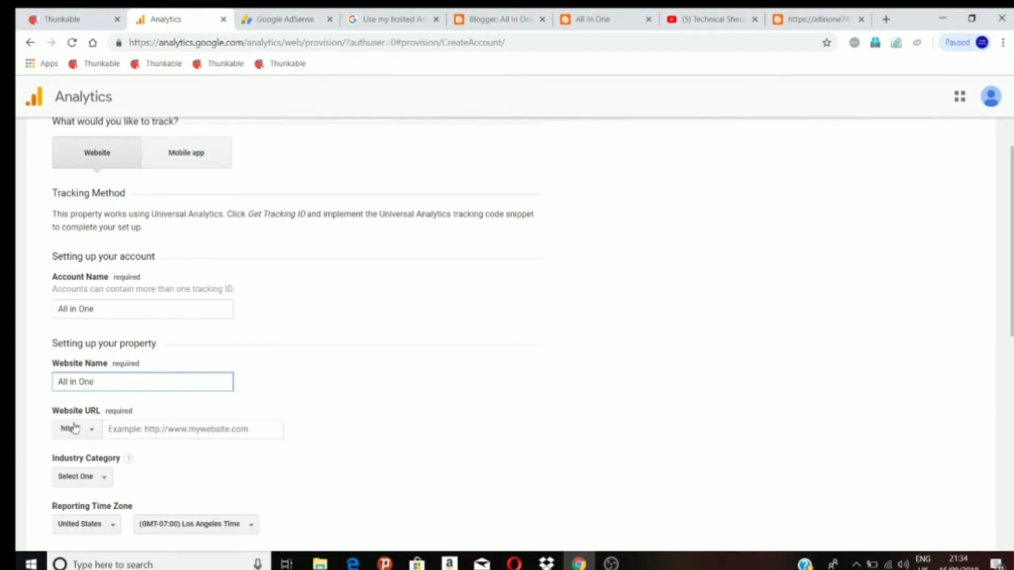
{"action": "left_click", "coordinate": [129, 429]}
{"action": "right_click", "coordinate": [121, 430]}
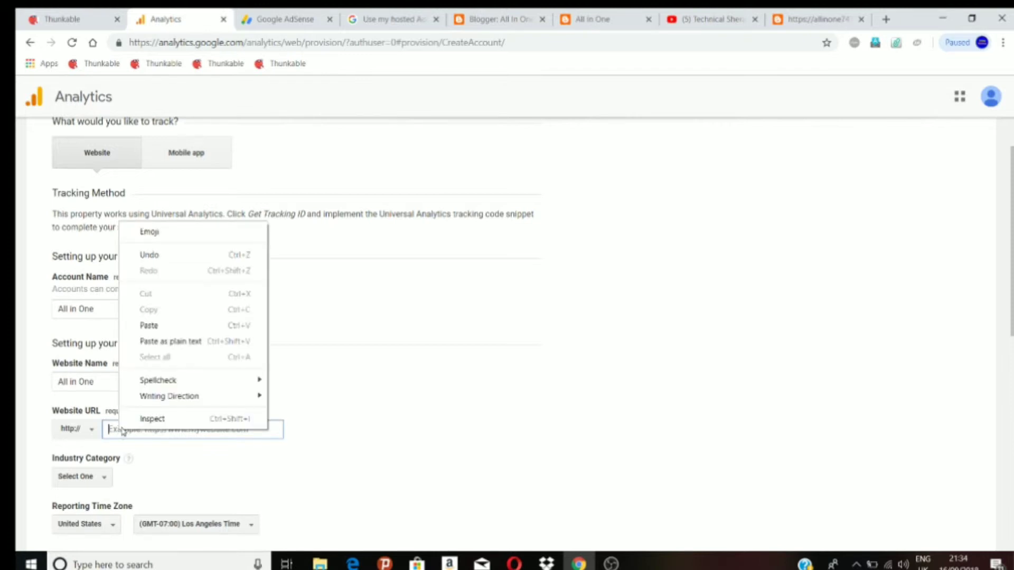
{"action": "left_click", "coordinate": [152, 326]}
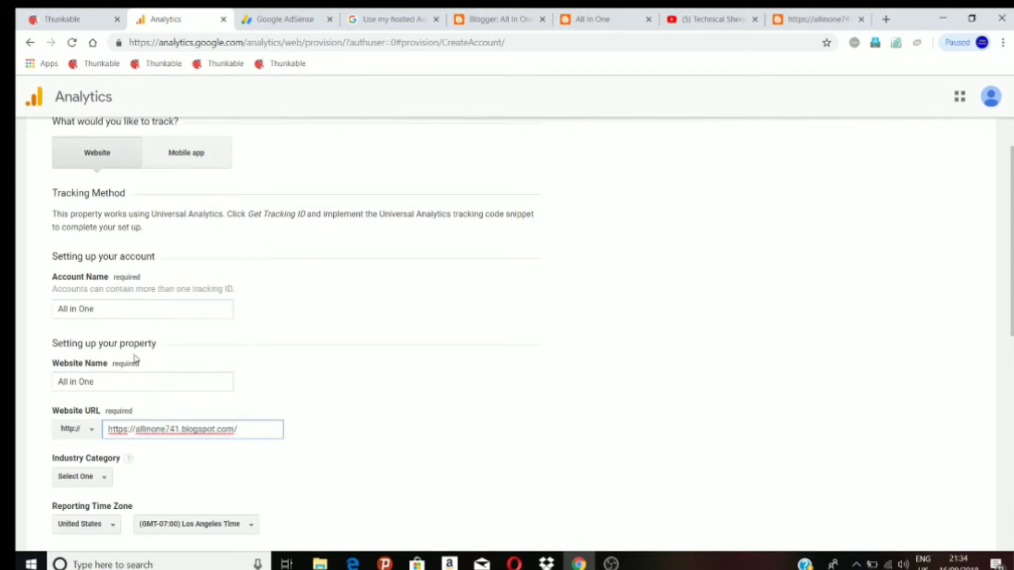
{"action": "left_click", "coordinate": [91, 433]}
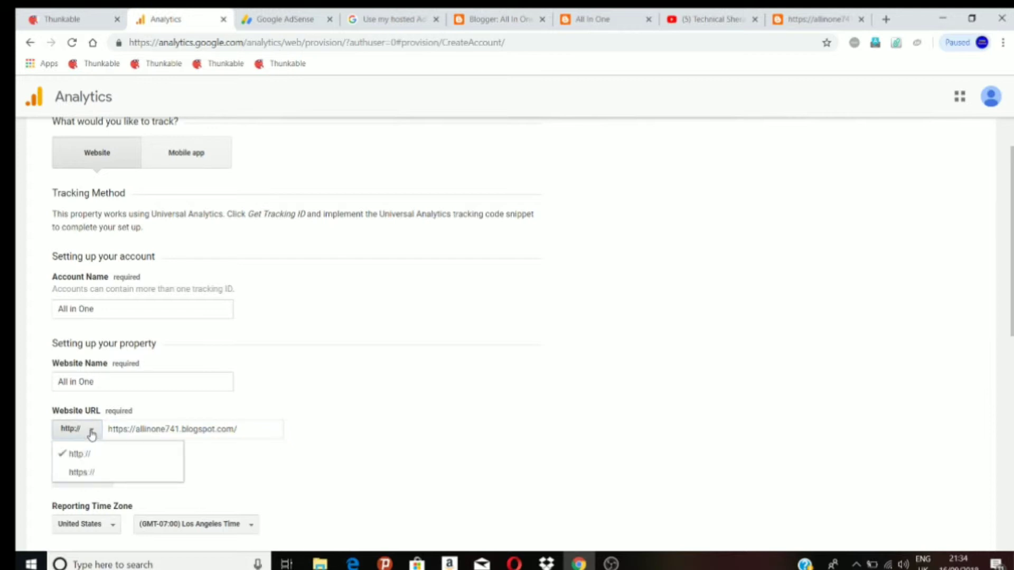
{"action": "left_click", "coordinate": [80, 475]}
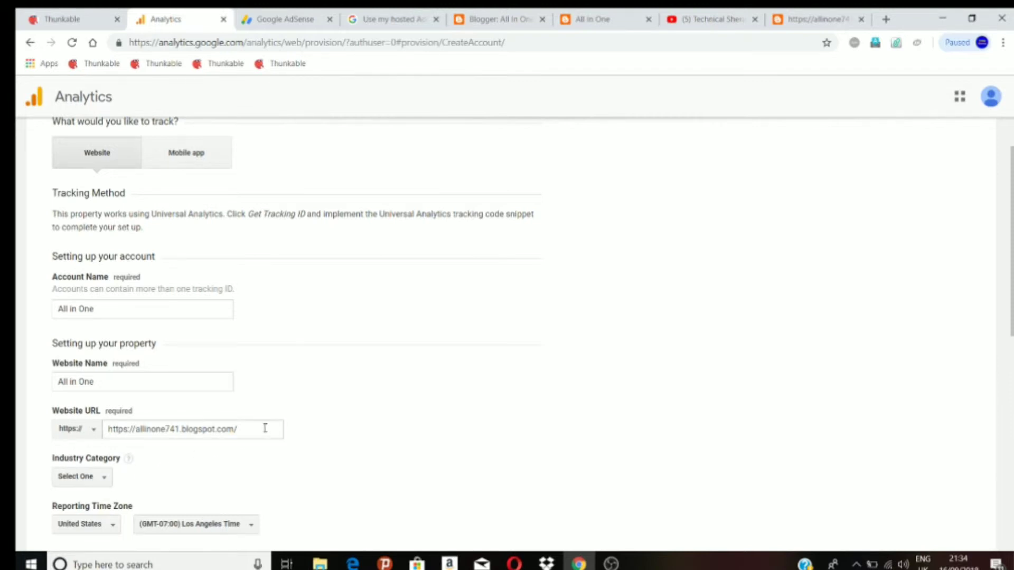
Set the property's industry category to Arts and Entertainment
{"action": "scroll", "coordinate": [266, 432], "scroll_direction": "up", "scroll_amount": 2}
{"action": "scroll", "coordinate": [267, 432], "scroll_direction": "down", "scroll_amount": 2}
{"action": "left_click", "coordinate": [100, 480]}
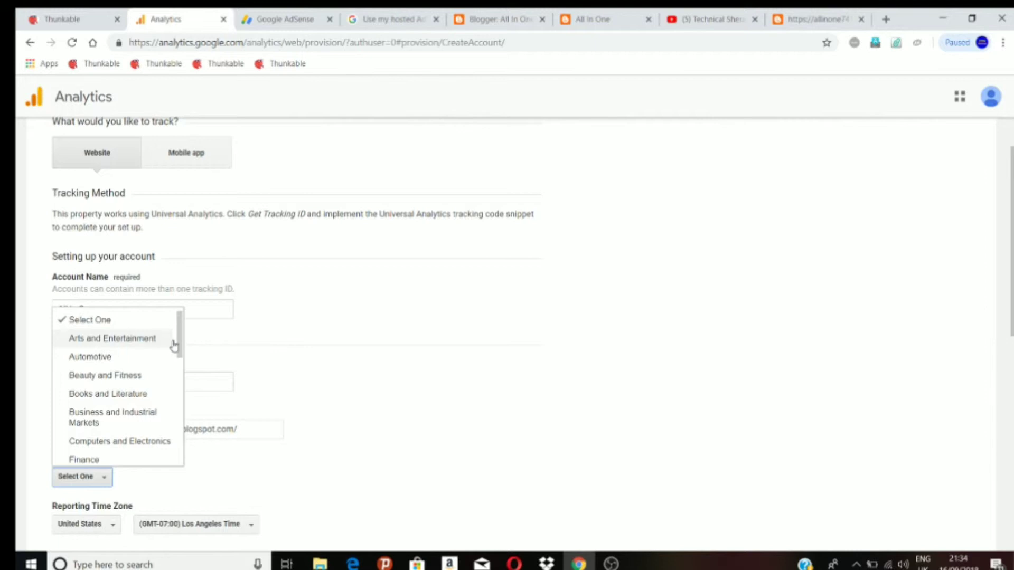
{"action": "left_click_drag", "start_coordinate": [181, 344], "coordinate": [211, 326]}
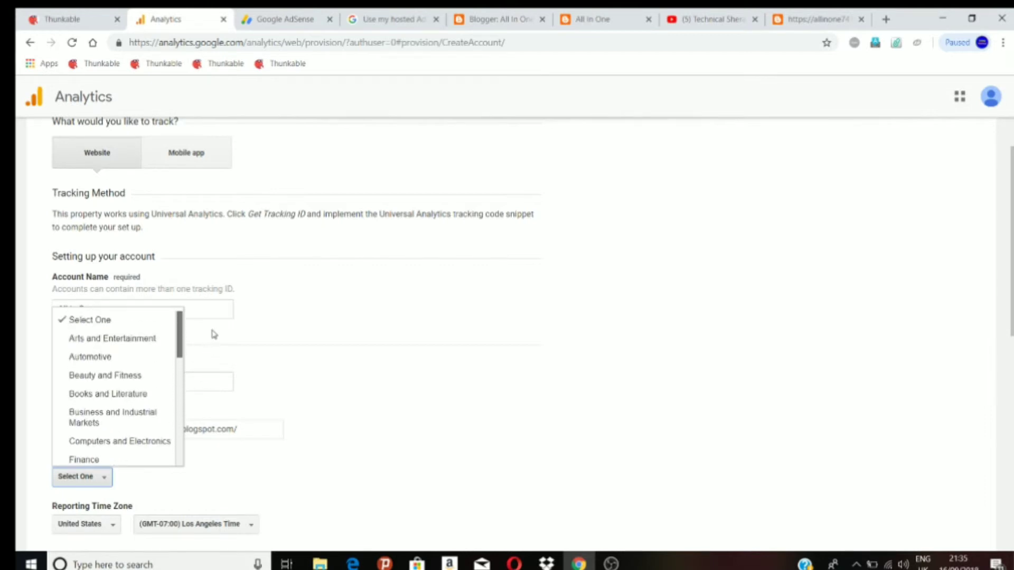
{"action": "left_click", "coordinate": [93, 342]}
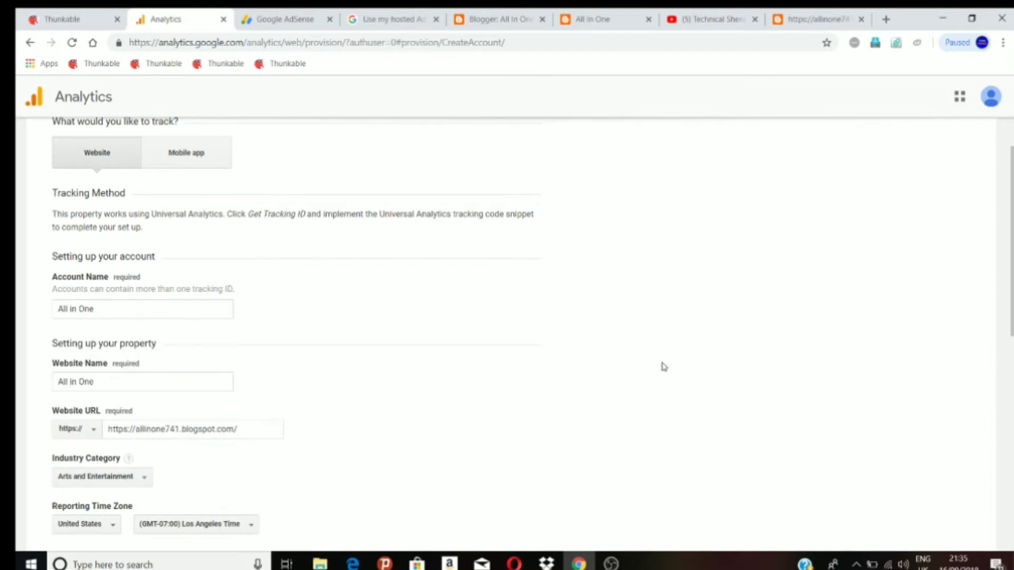
Set the country for the property's reporting time zone to Pakistan
{"action": "left_click_drag", "start_coordinate": [1010, 335], "coordinate": [1010, 422]}
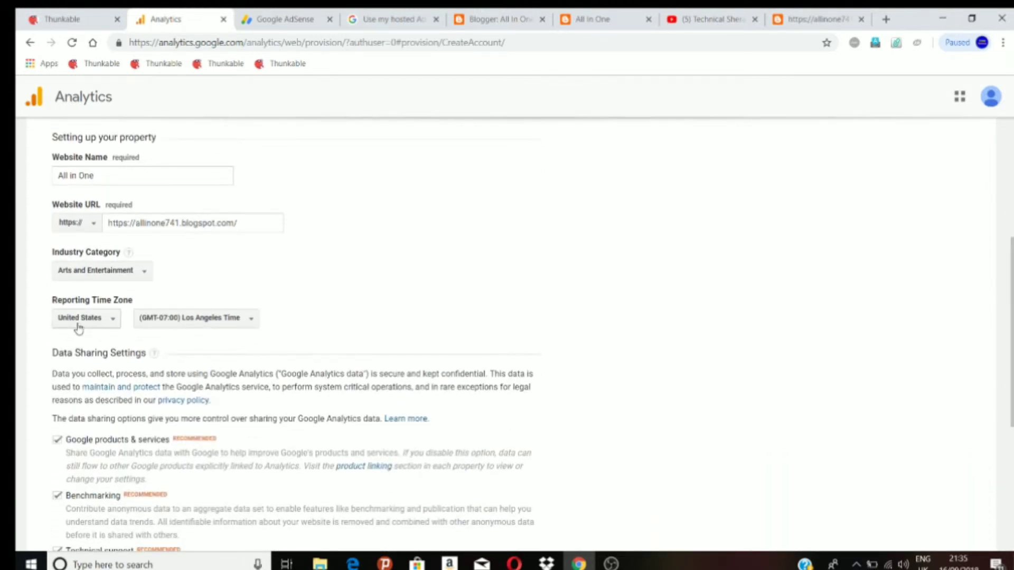
{"action": "left_click", "coordinate": [110, 324]}
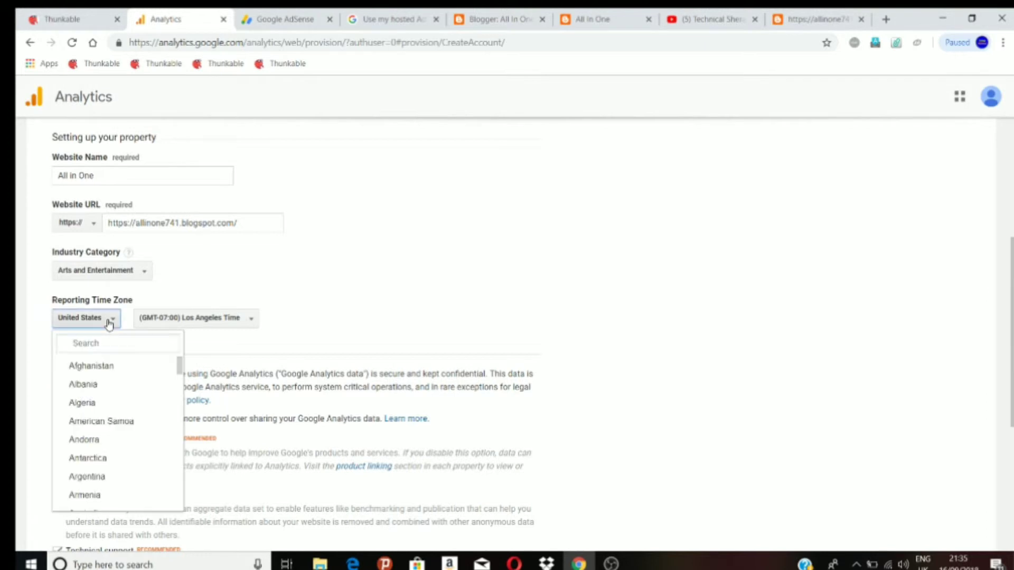
{"action": "scroll", "coordinate": [106, 397], "scroll_direction": "down", "scroll_amount": 15}
{"action": "scroll", "coordinate": [106, 396], "scroll_direction": "down", "scroll_amount": 20}
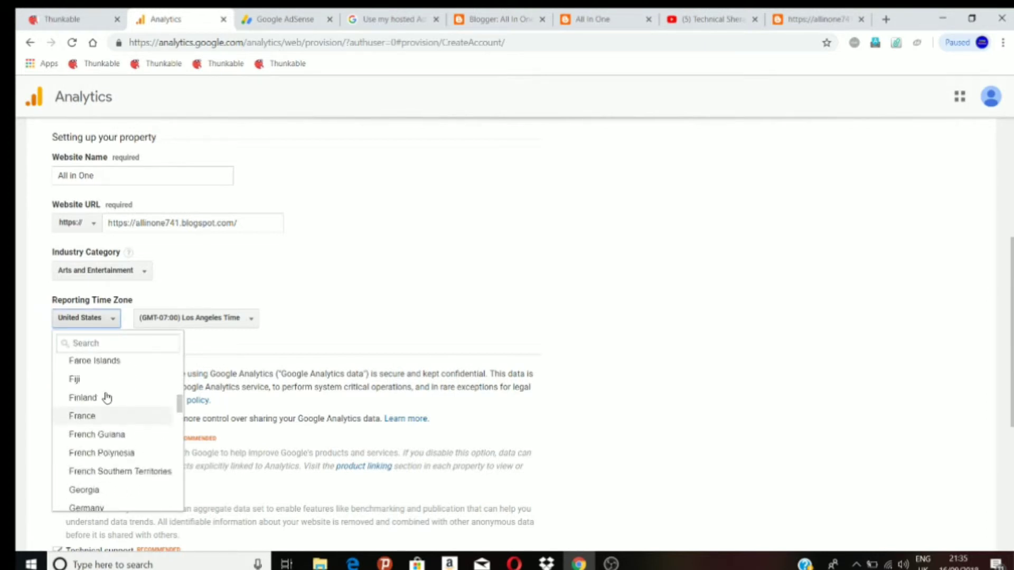
{"action": "scroll", "coordinate": [106, 396], "scroll_direction": "up", "scroll_amount": 8}
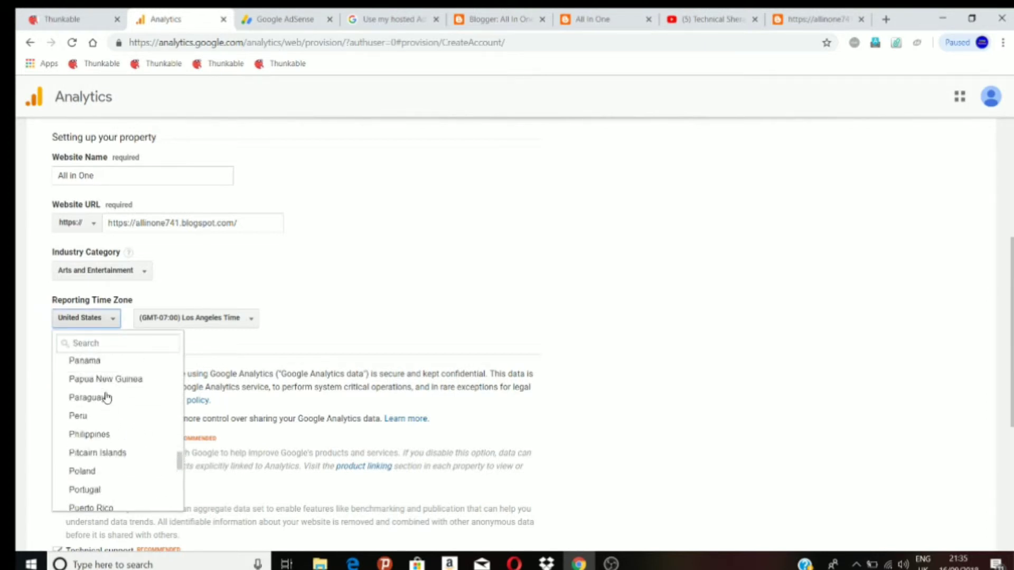
{"action": "scroll", "coordinate": [97, 452], "scroll_direction": "down", "scroll_amount": 2}
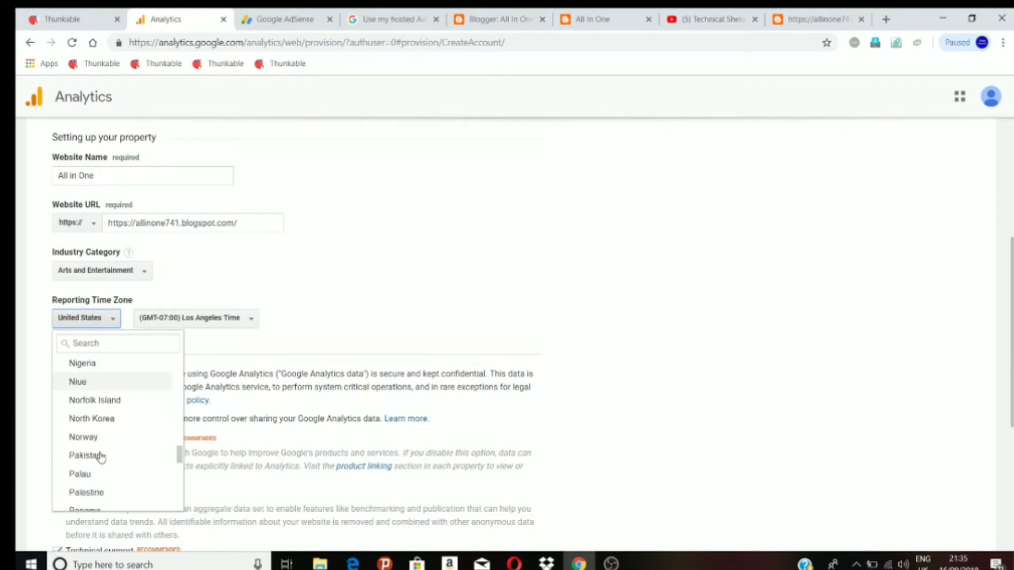
{"action": "left_click", "coordinate": [85, 457]}
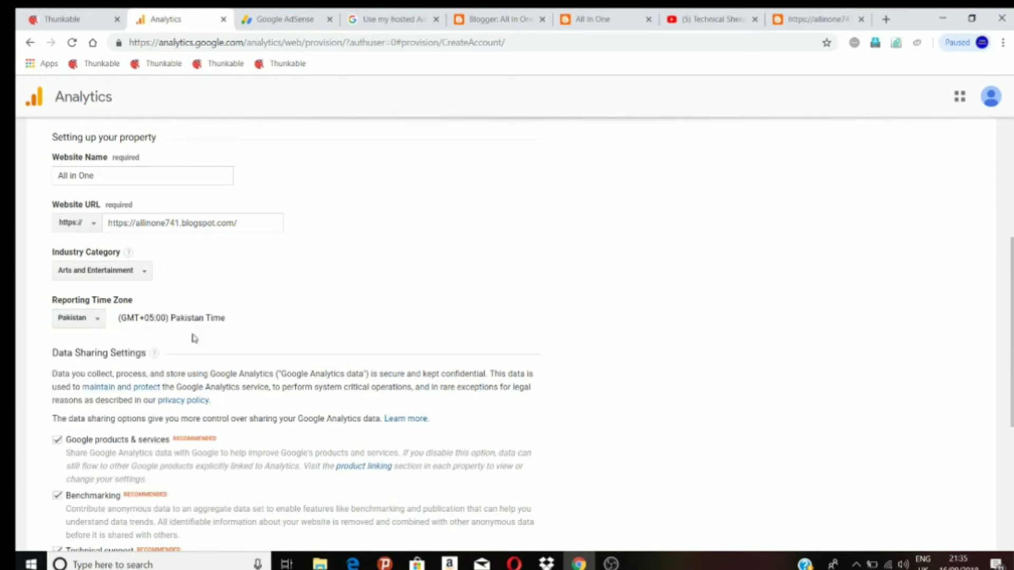
Request the tracking ID and accept the Analytics Terms of Service, including the GDPR Data Processing Terms and the Measurement Controller-Controller Data Protection Terms
{"action": "scroll", "coordinate": [218, 368], "scroll_direction": "down", "scroll_amount": 5}
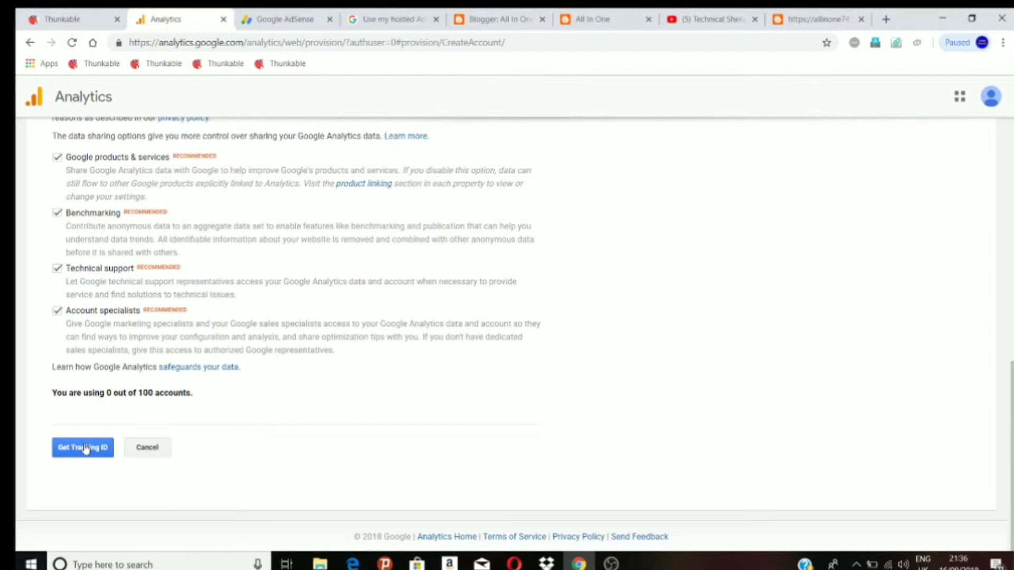
{"action": "left_click", "coordinate": [84, 447]}
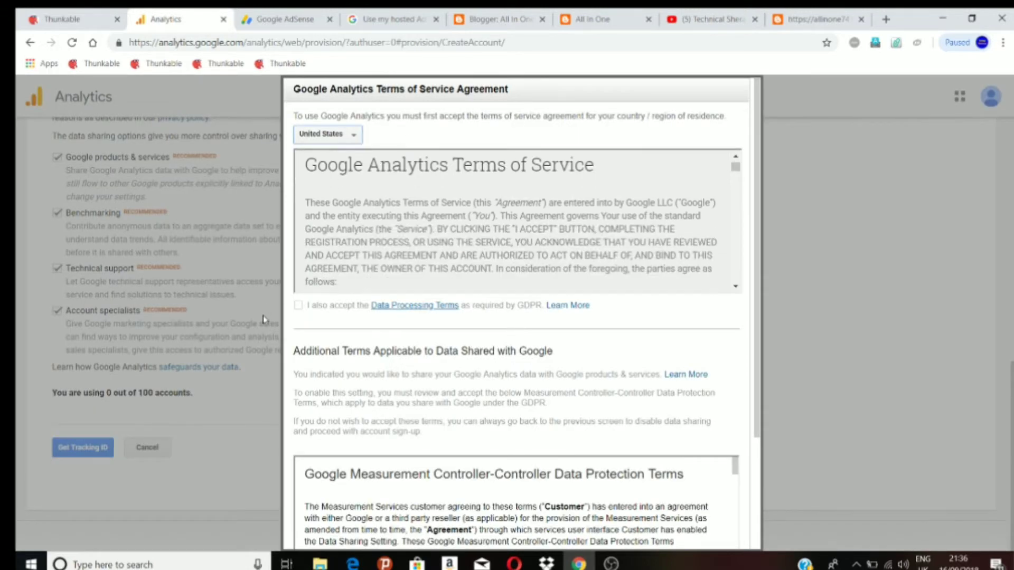
{"action": "scroll", "coordinate": [389, 227], "scroll_direction": "down", "scroll_amount": 15}
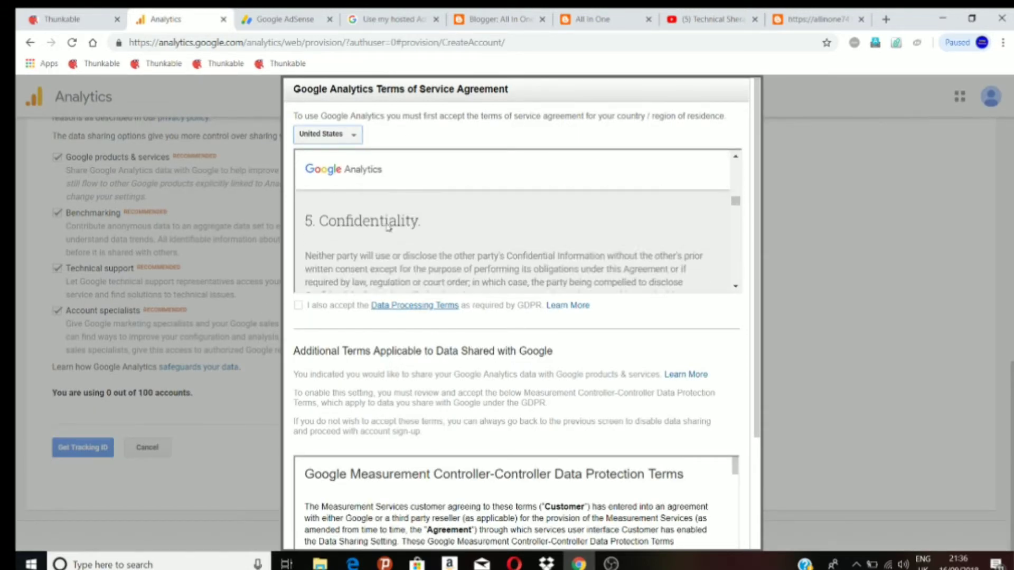
{"action": "scroll", "coordinate": [390, 226], "scroll_direction": "down", "scroll_amount": 20}
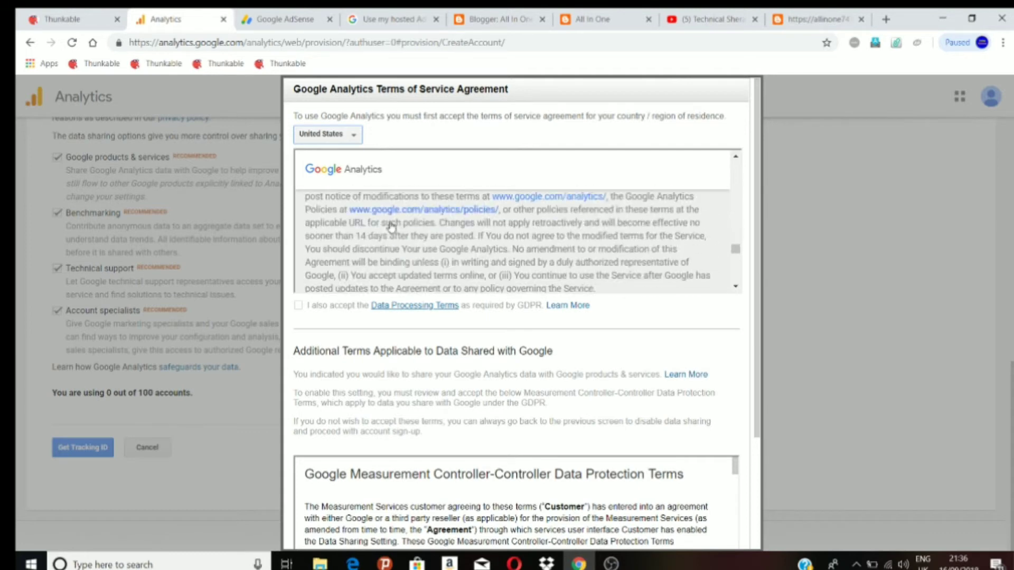
{"action": "scroll", "coordinate": [391, 226], "scroll_direction": "down", "scroll_amount": 10}
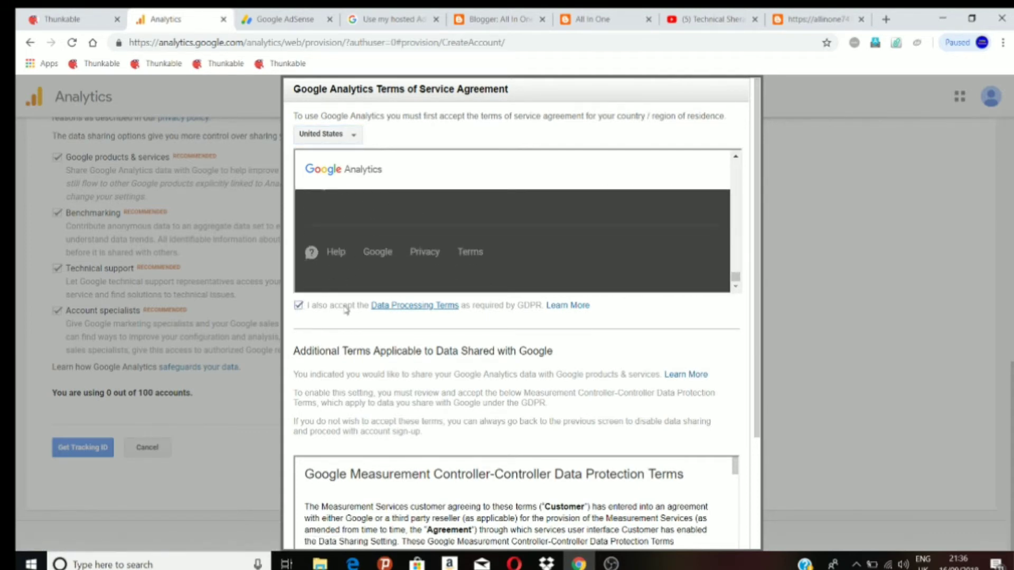
{"action": "scroll", "coordinate": [389, 319], "scroll_direction": "down", "scroll_amount": 3}
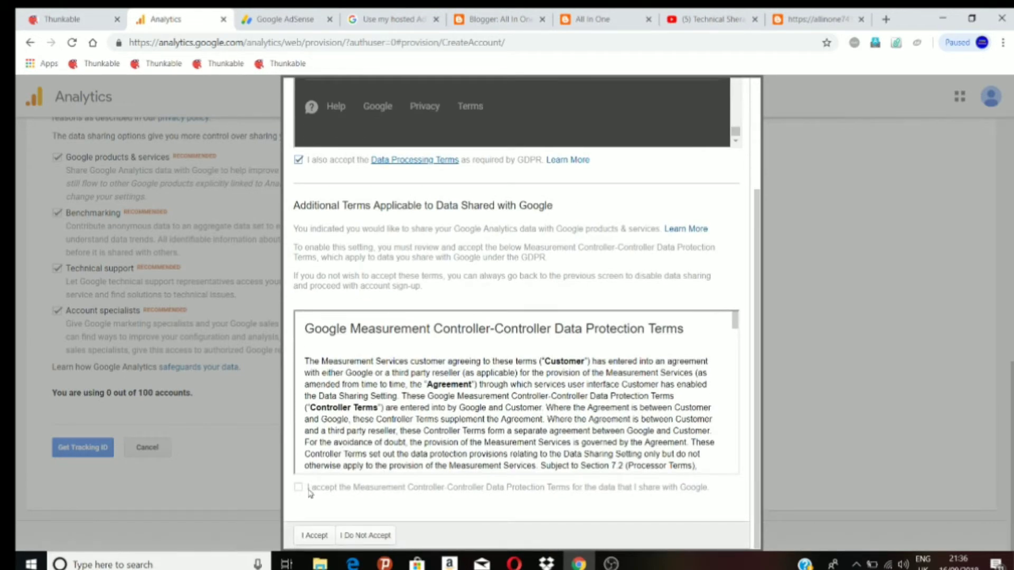
{"action": "left_click", "coordinate": [315, 535]}
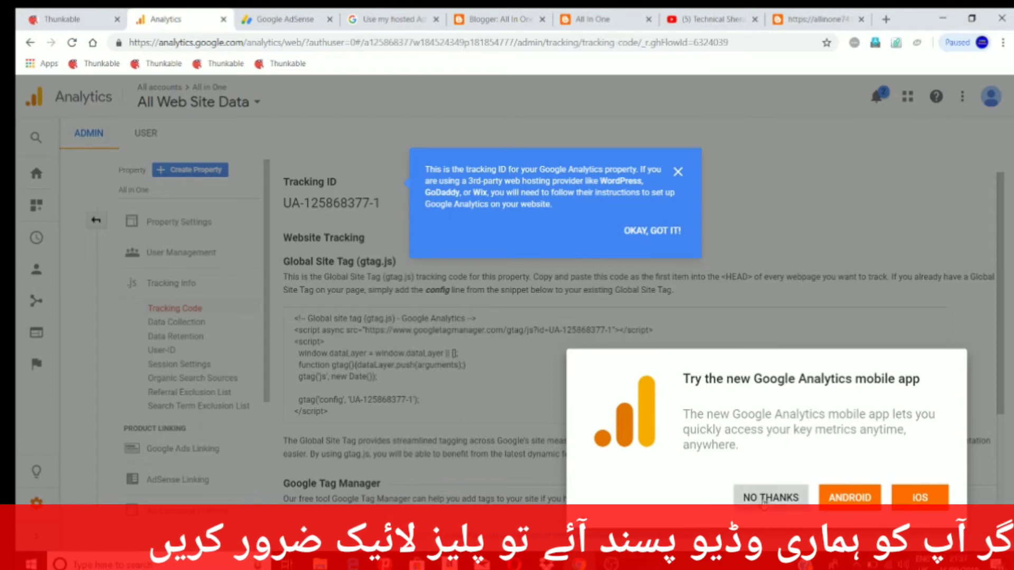
Dismiss the mobile app offer and the tracking ID tip, and copy the new property's tracking ID
{"action": "left_click", "coordinate": [771, 497]}
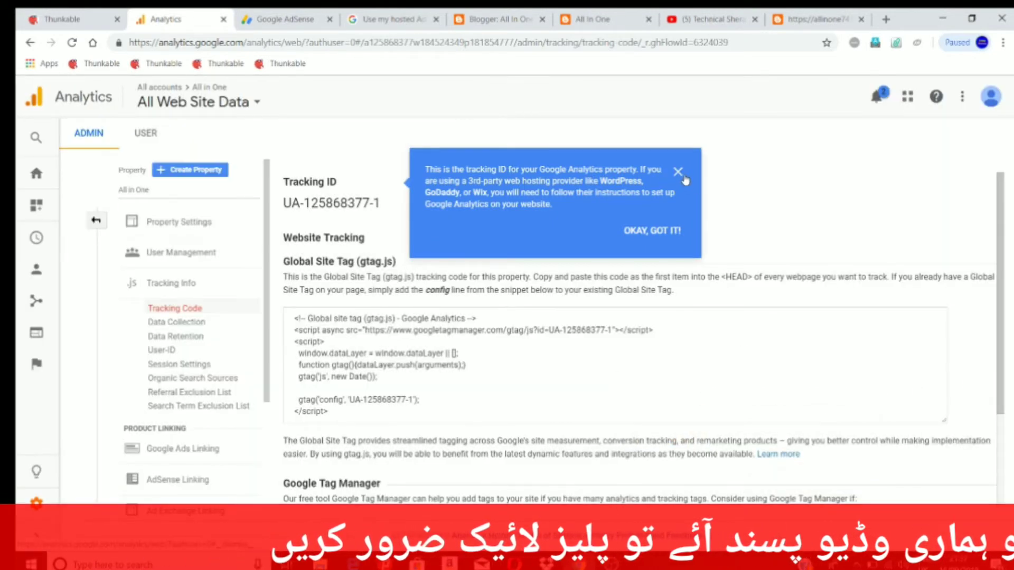
{"action": "left_click", "coordinate": [678, 172]}
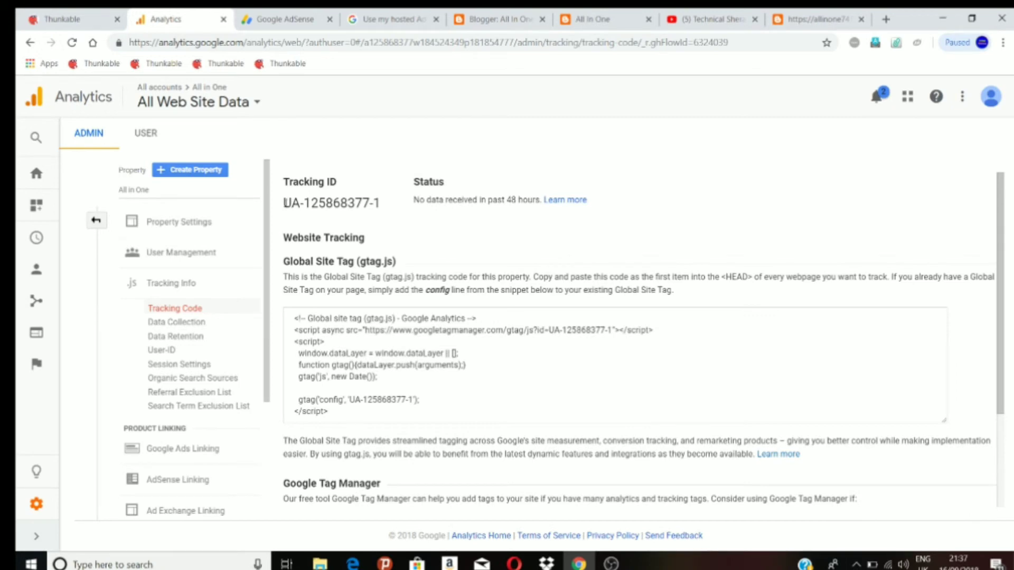
{"action": "left_click_drag", "start_coordinate": [290, 203], "coordinate": [368, 202]}
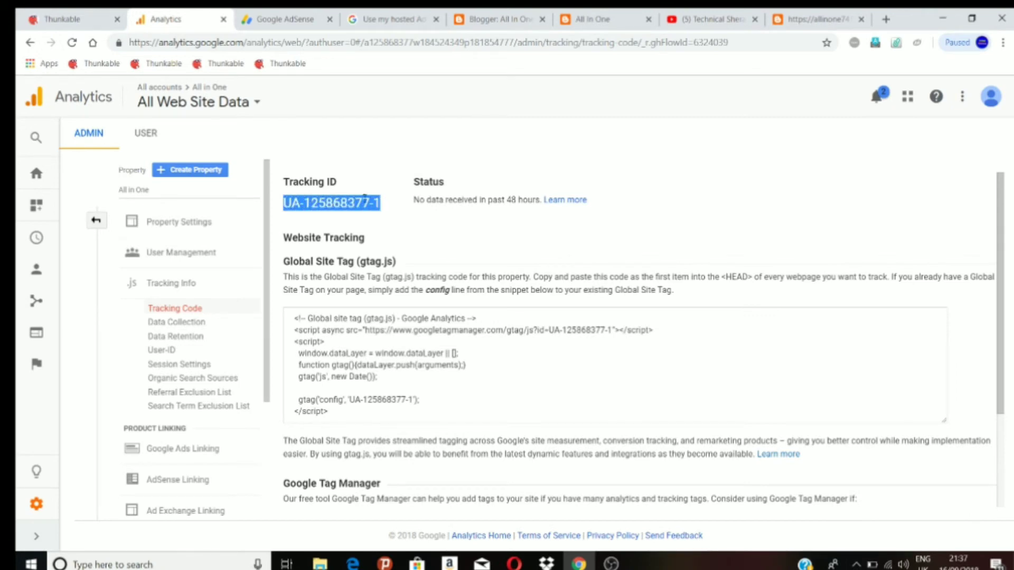
{"action": "right_click", "coordinate": [364, 199]}
{"action": "left_click", "coordinate": [396, 214]}
Switch to the blog's Other settings in Blogger and paste the copied tracking ID as the Google Analytics property ID
{"action": "left_click", "coordinate": [501, 21]}
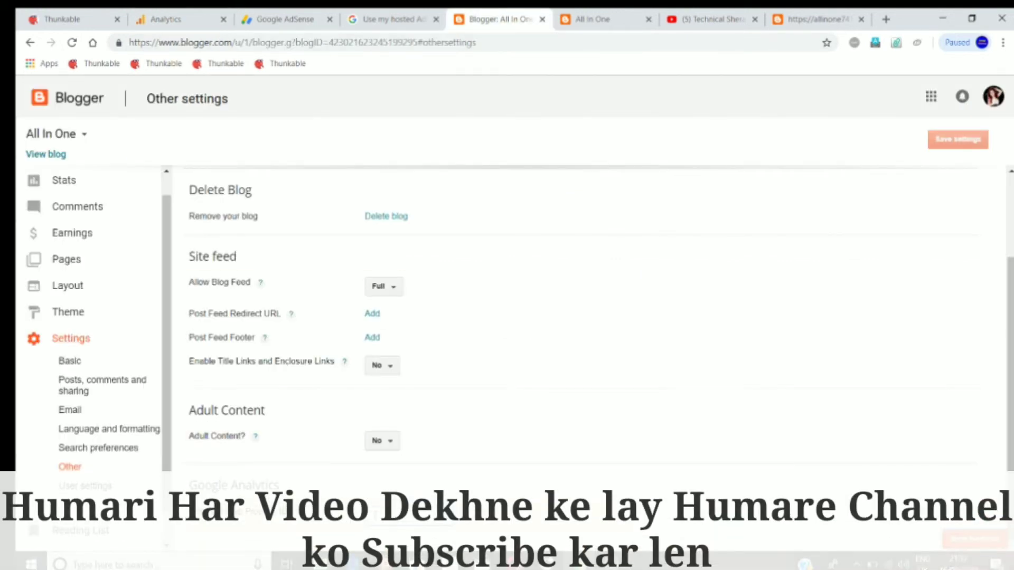
{"action": "right_click", "coordinate": [376, 510]}
{"action": "left_click", "coordinate": [405, 412]}
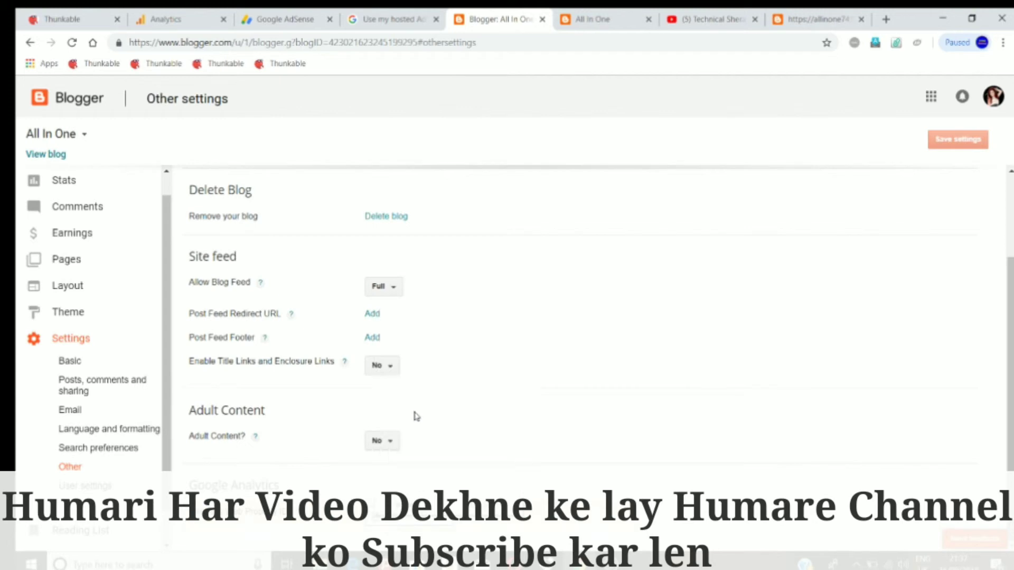